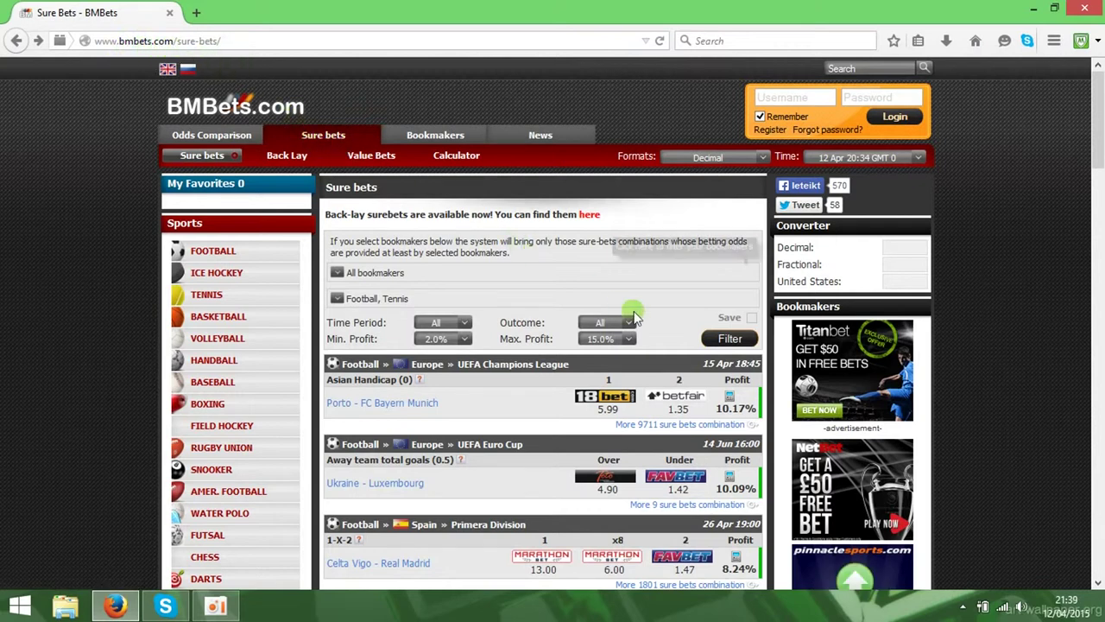
Scroll the sure-bets list to the Celta Vigo – Real Madrid row (13.00, 6.00, 1.47, 8.24%).
scroll(1100, 138, down, 4)
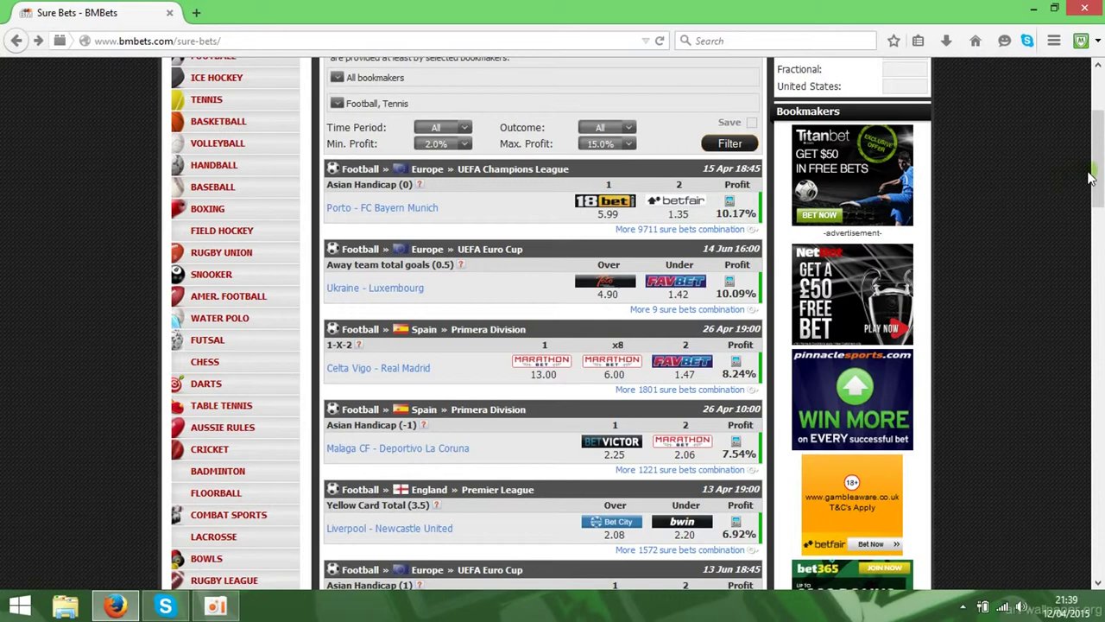
drag(1102, 165, 1102, 265)
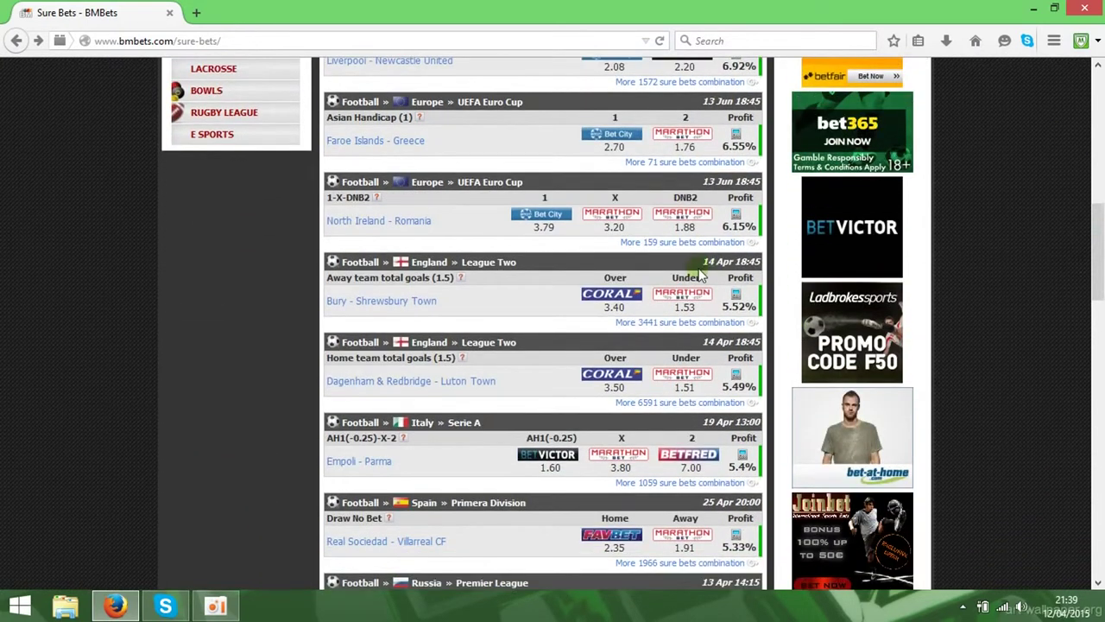
drag(1101, 278, 1100, 90)
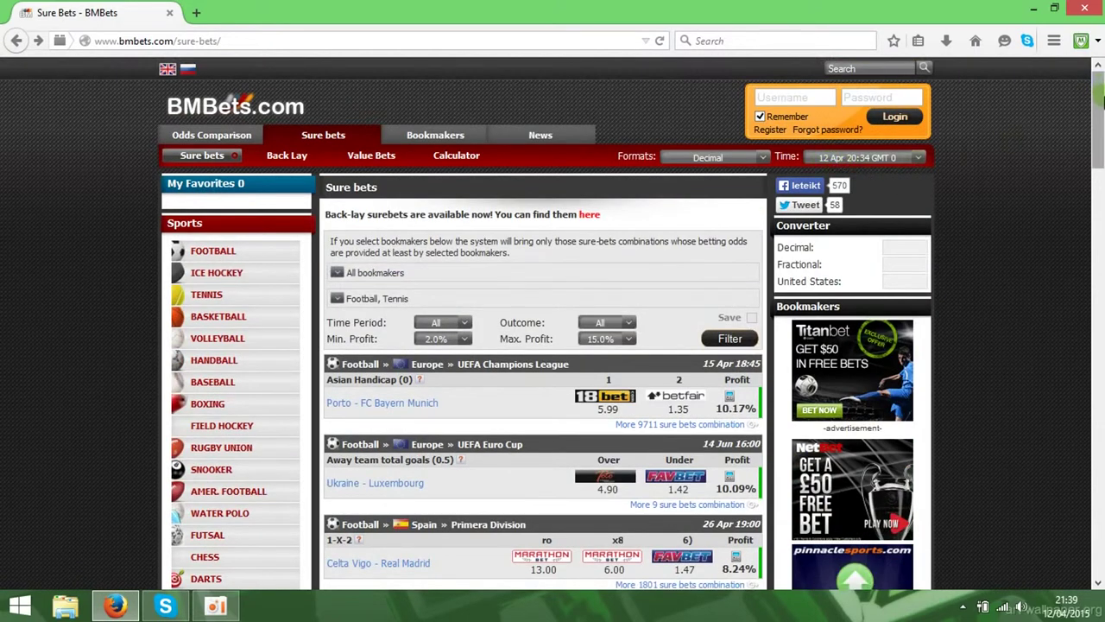
drag(1100, 91, 1100, 143)
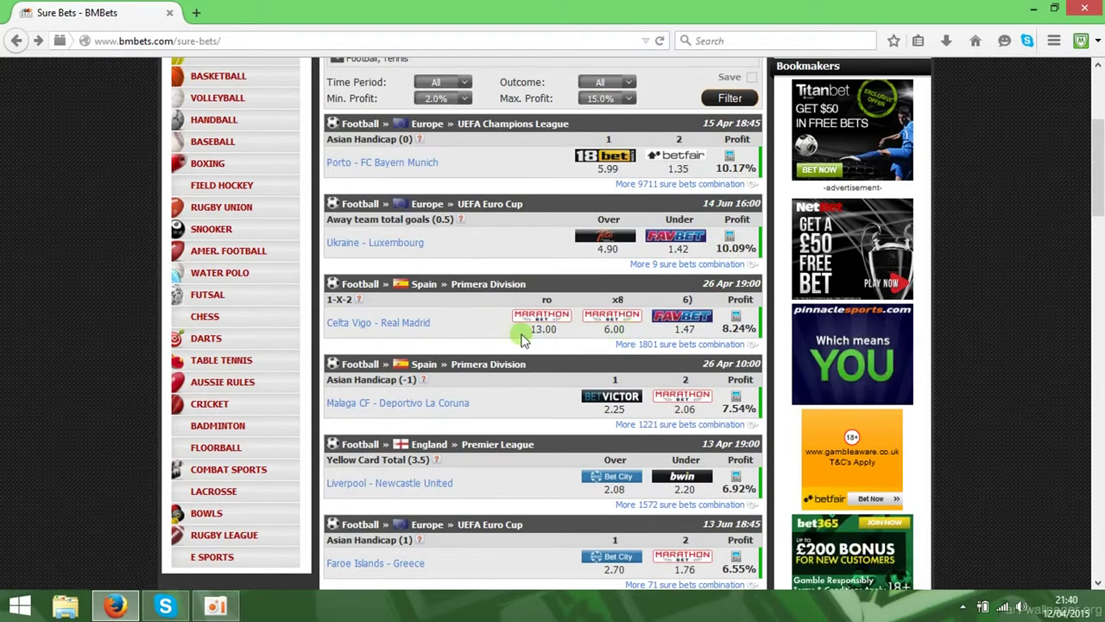
Open the Celta Vigo – Real Madrid calculator as a smaller window over the list, ready to edit Total stake.
click(736, 324)
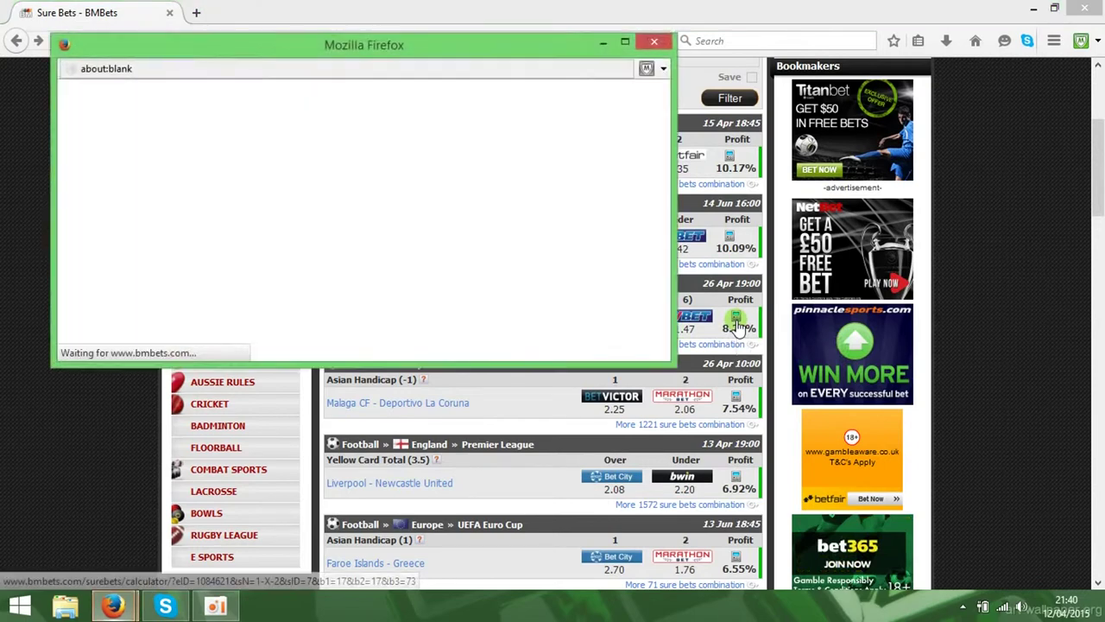
mouse_move(525, 39)
mouse_down()
mouse_move(652, 337)
mouse_move(786, 7)
mouse_up()
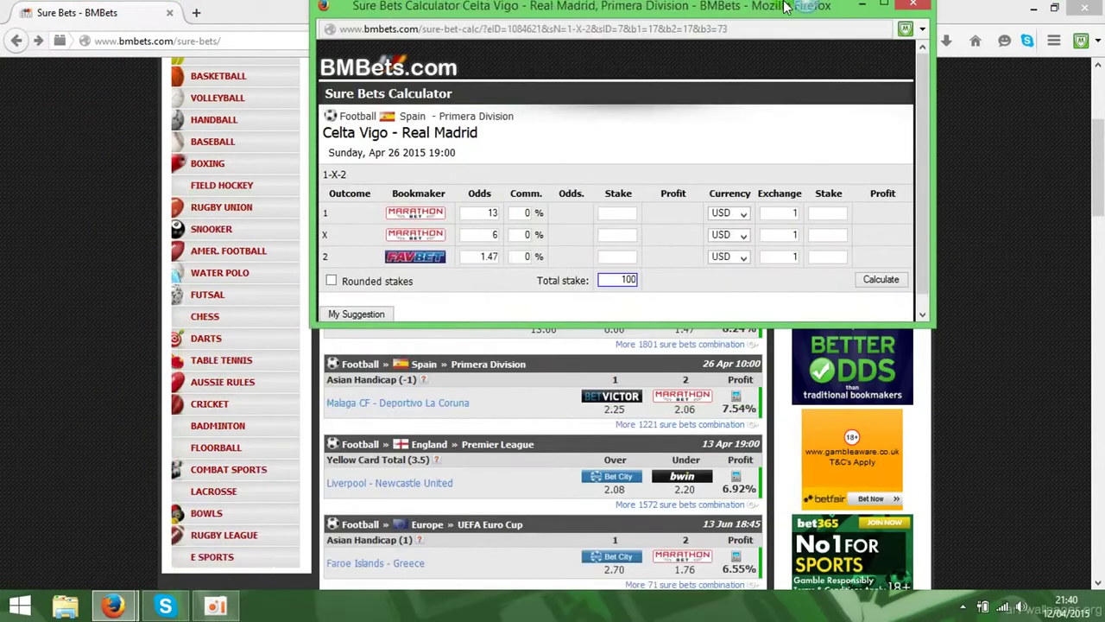
click(1055, 10)
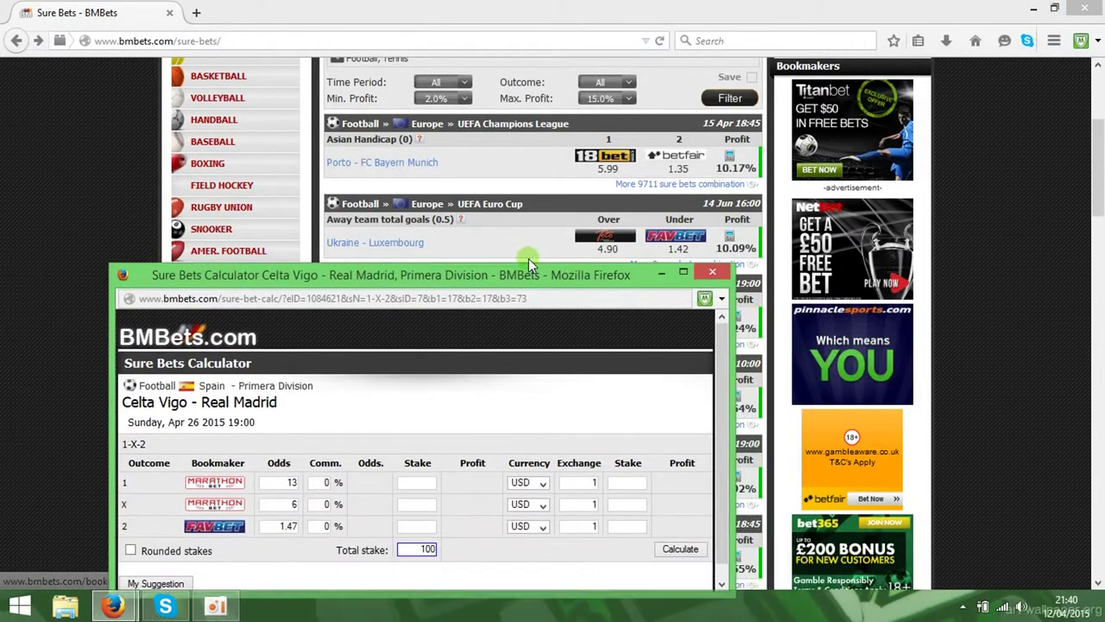
drag(528, 268, 517, 230)
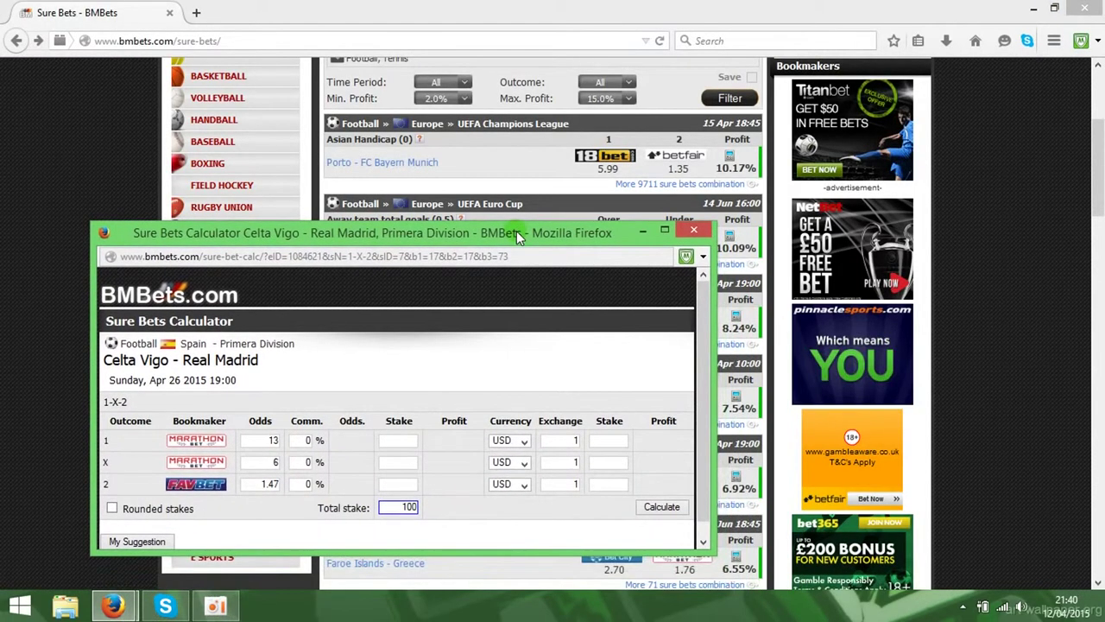
click(410, 507)
text(0)
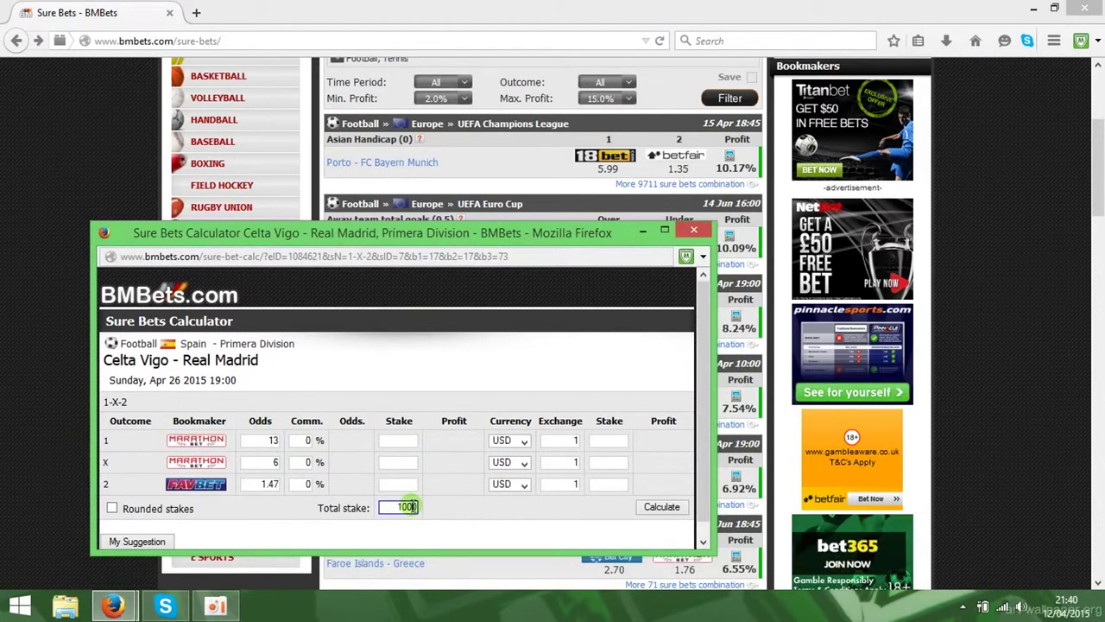
Calculate the 1000 stake split: 83.26, 180.4 and 736.34, each returning 82.41 profit.
click(652, 507)
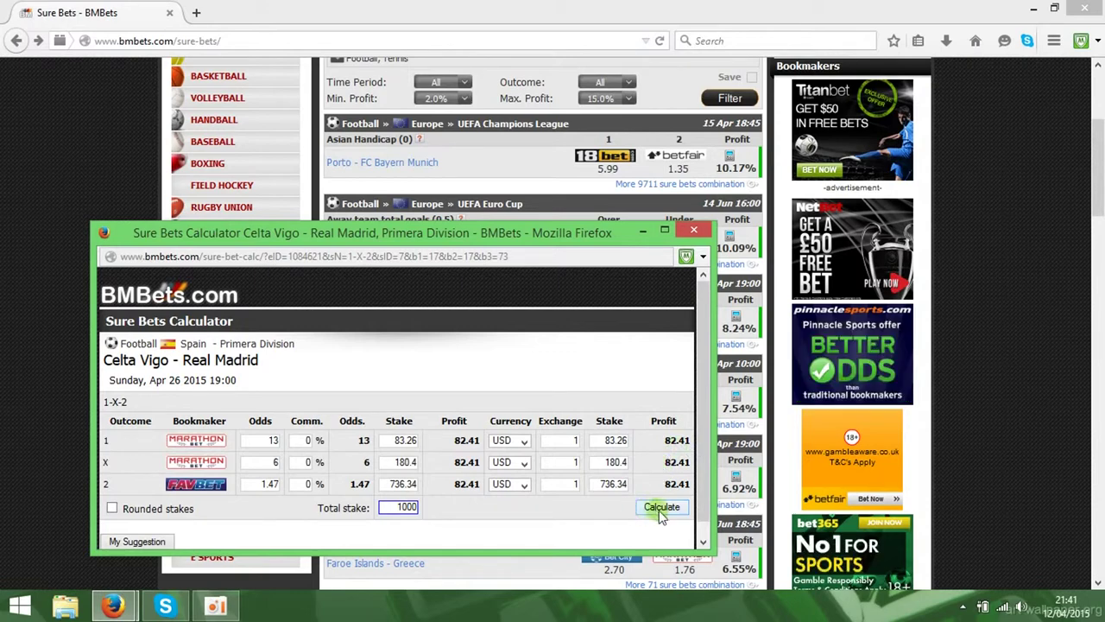
Close the calculator popup and scroll back to the top of the sure-bets list.
click(693, 230)
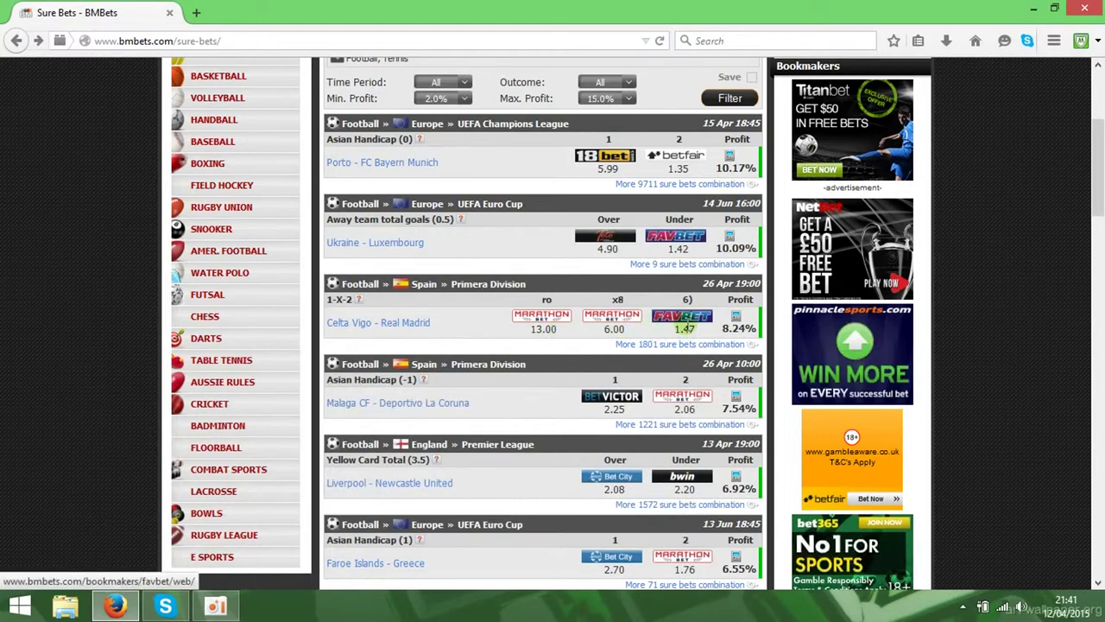
drag(1101, 189, 1102, 141)
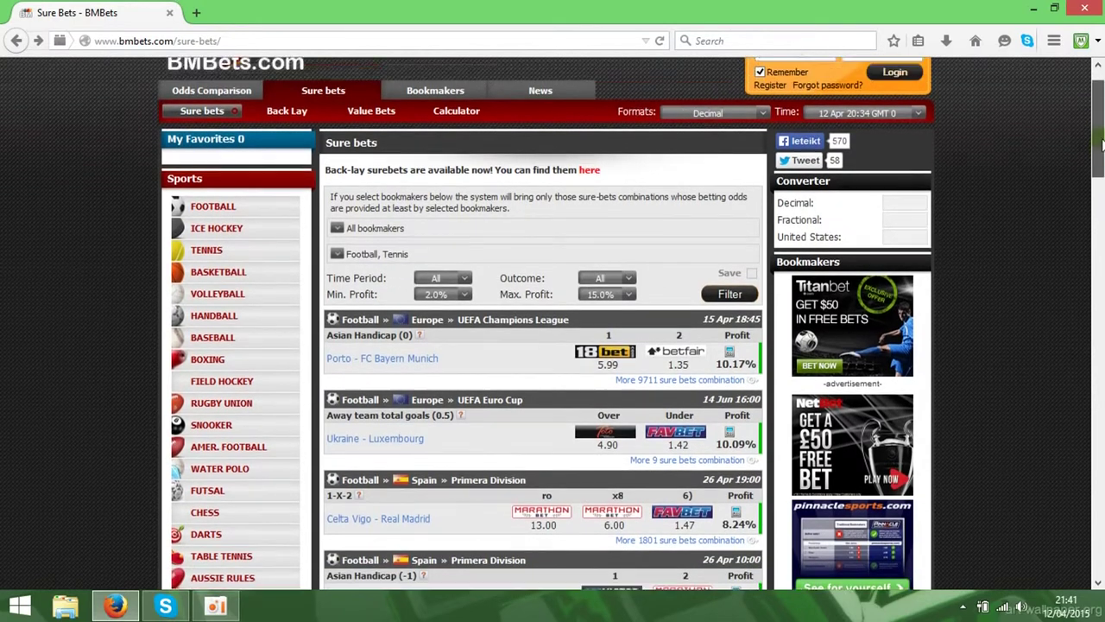
drag(1102, 140, 1102, 133)
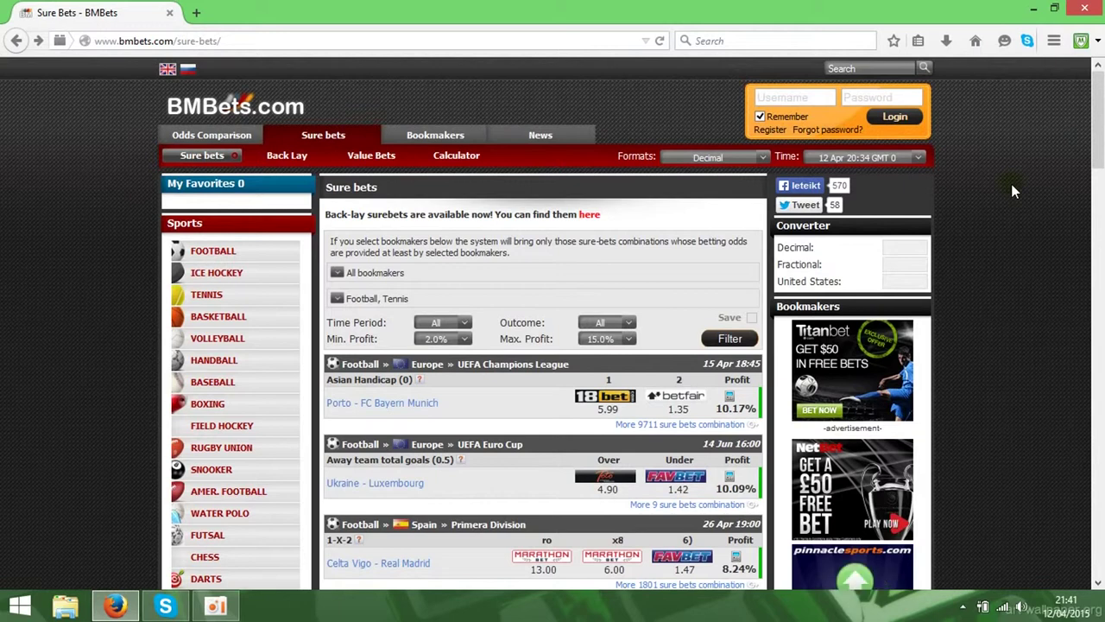
Check the Min. Profit and sports filters, leaving them at 2–15% and Football, Tennis.
click(463, 340)
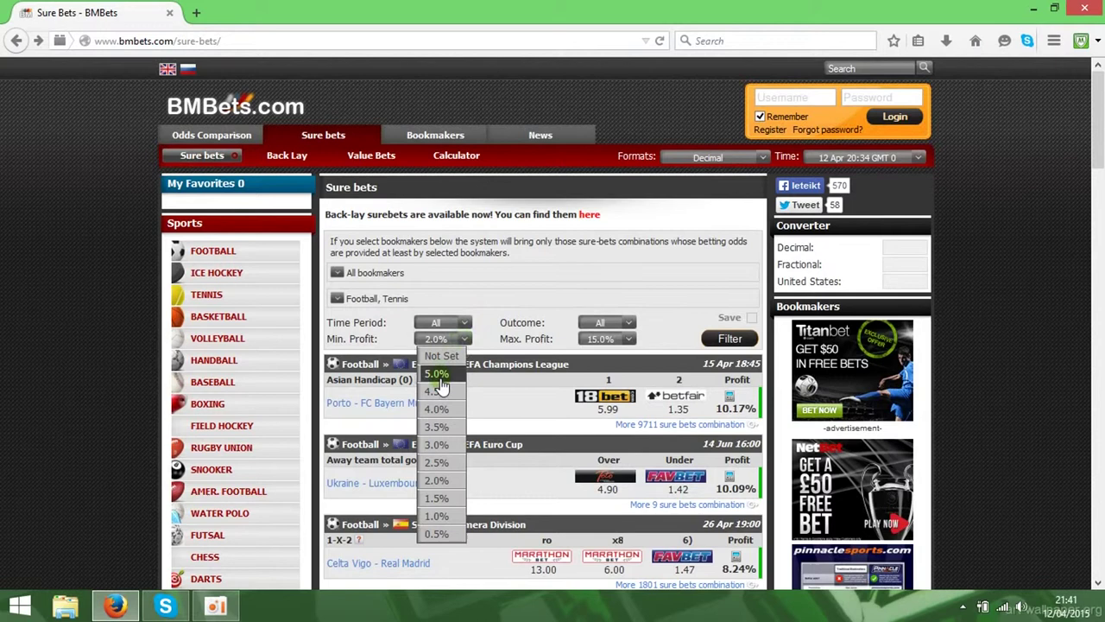
click(526, 313)
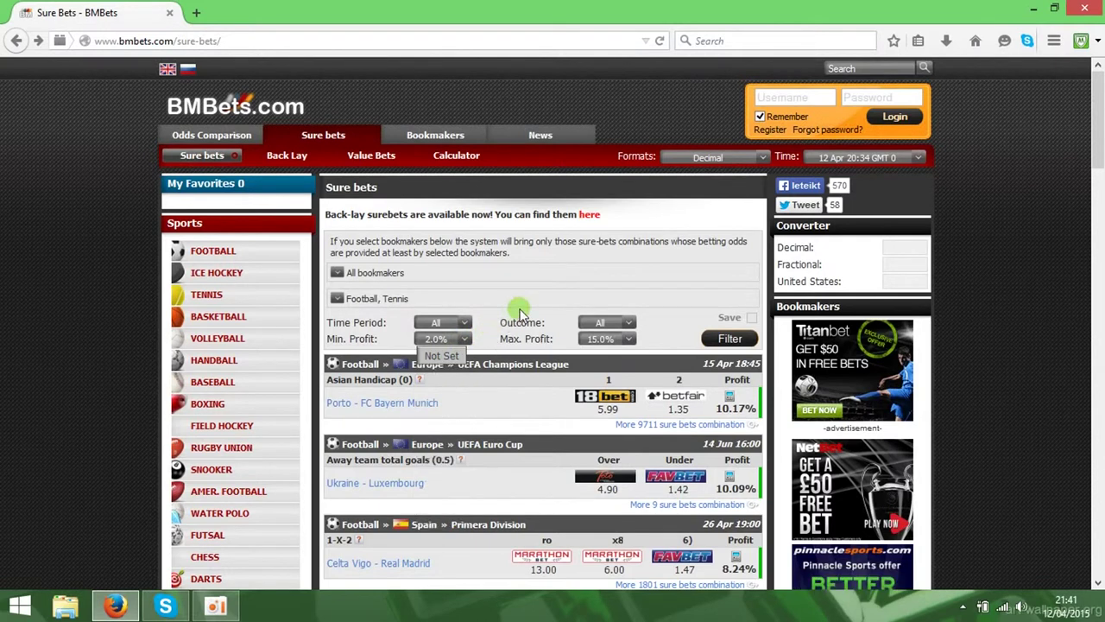
click(343, 301)
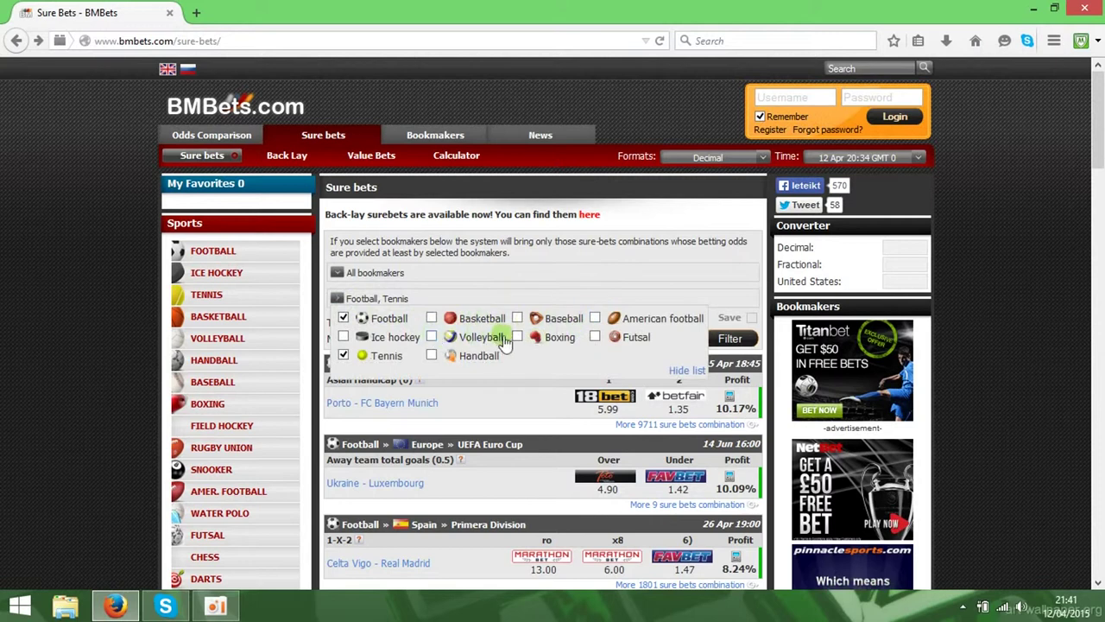
click(337, 299)
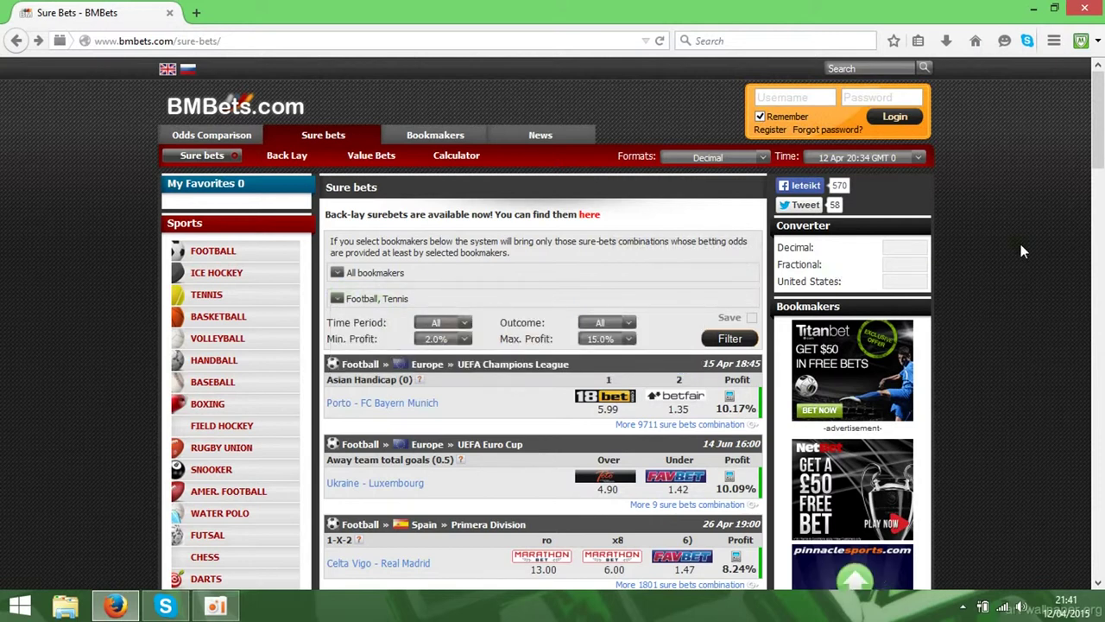